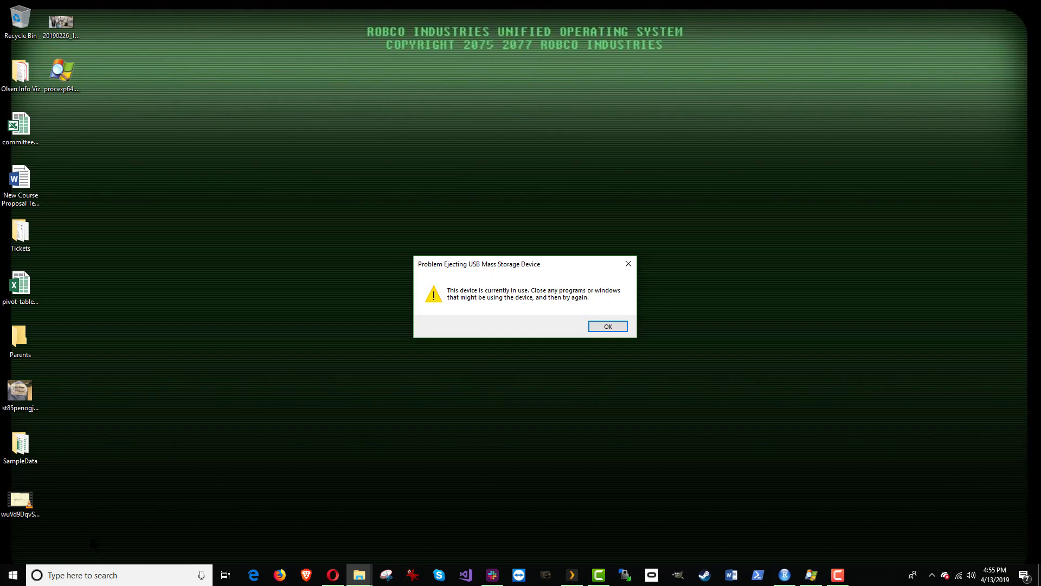
Launch Event Viewer by searching 'eve' in Windows Search
left_click(94, 575)
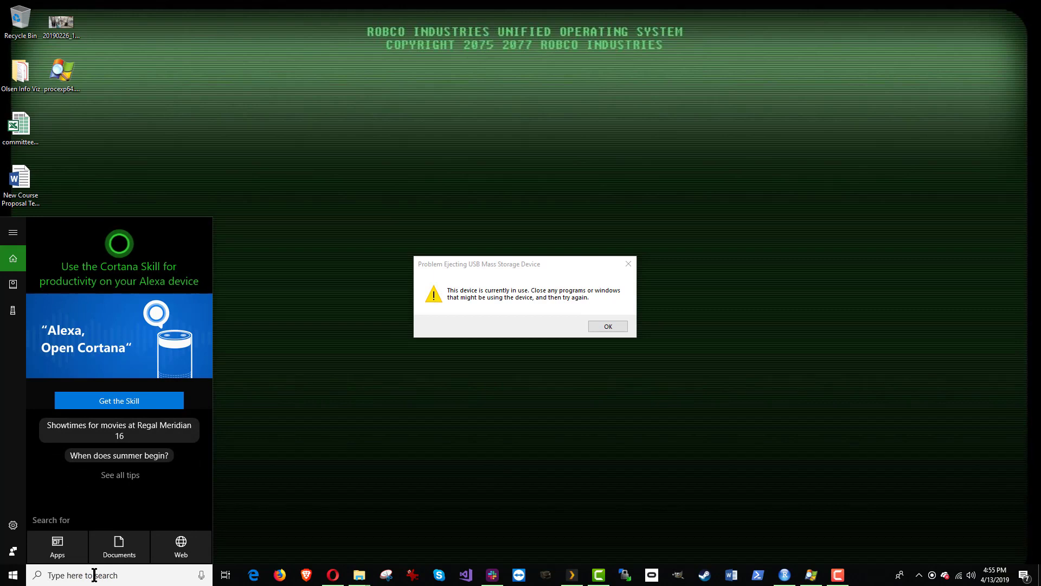
type("eve")
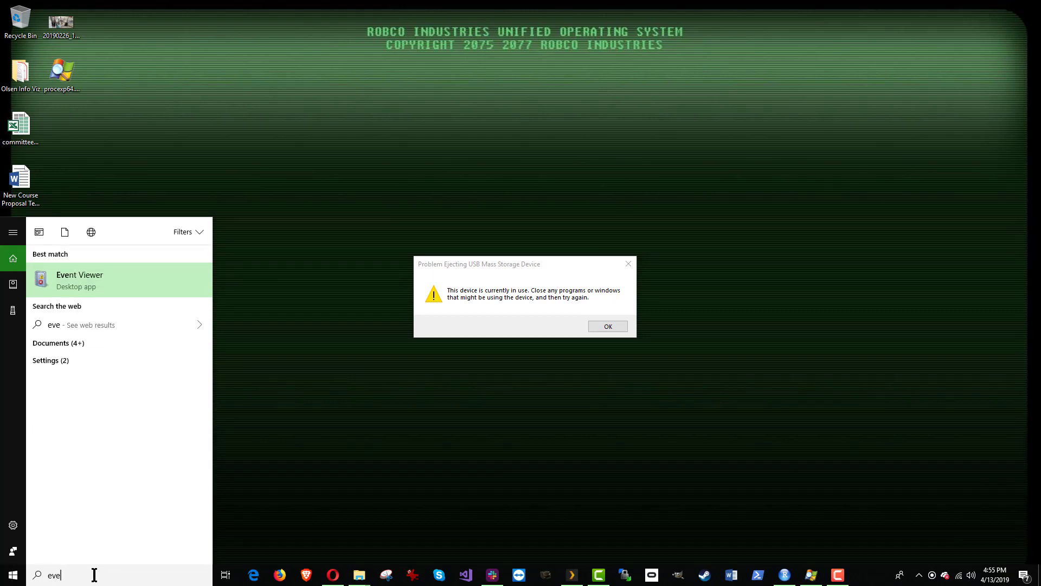
left_click(100, 279)
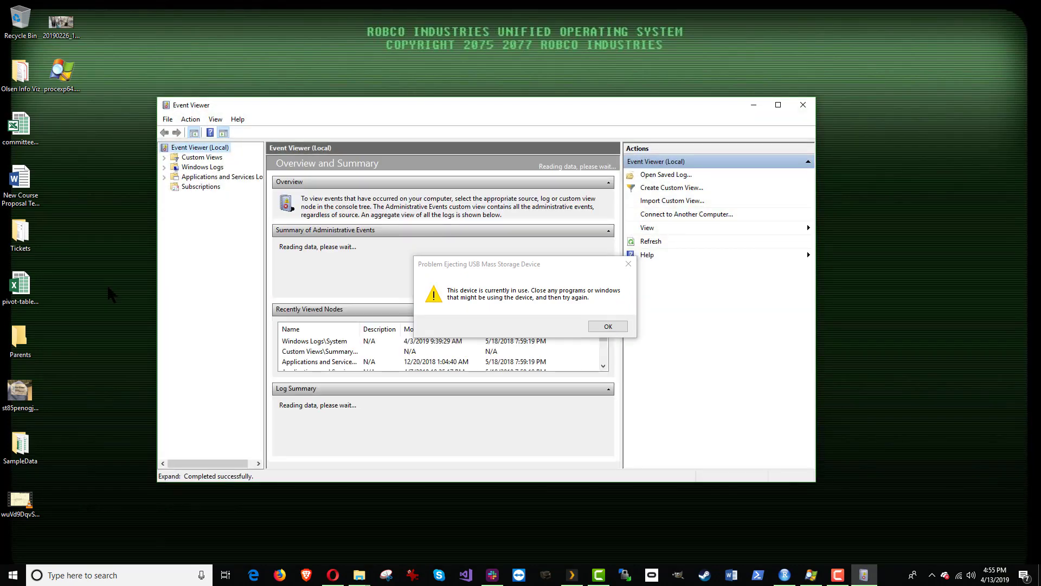
Reposition the Event Viewer window and move the USB eject warning to the lower right
left_click_drag(408, 106, 322, 34)
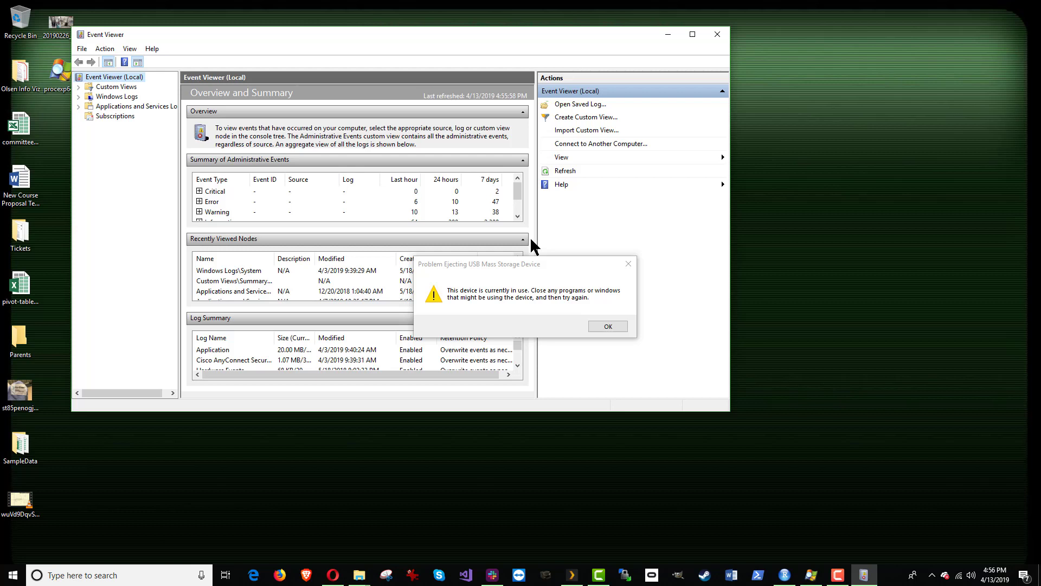
left_click_drag(529, 263, 875, 369)
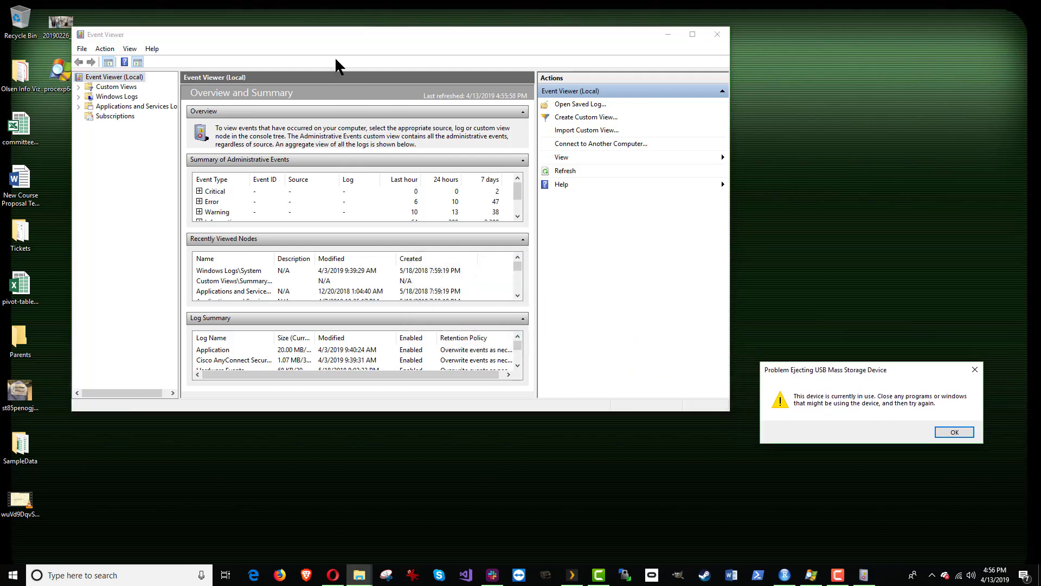
left_click_drag(355, 36, 370, 46)
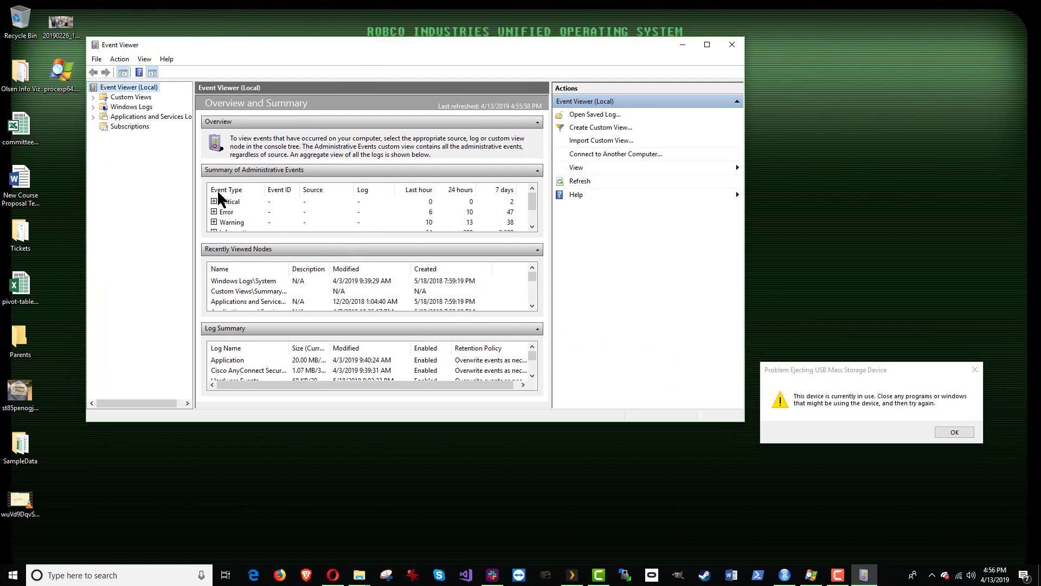
Open the System log under Windows Logs to read the Event 225 warning naming AdobeCollabSync.exe (PID 25292)
left_click(93, 108)
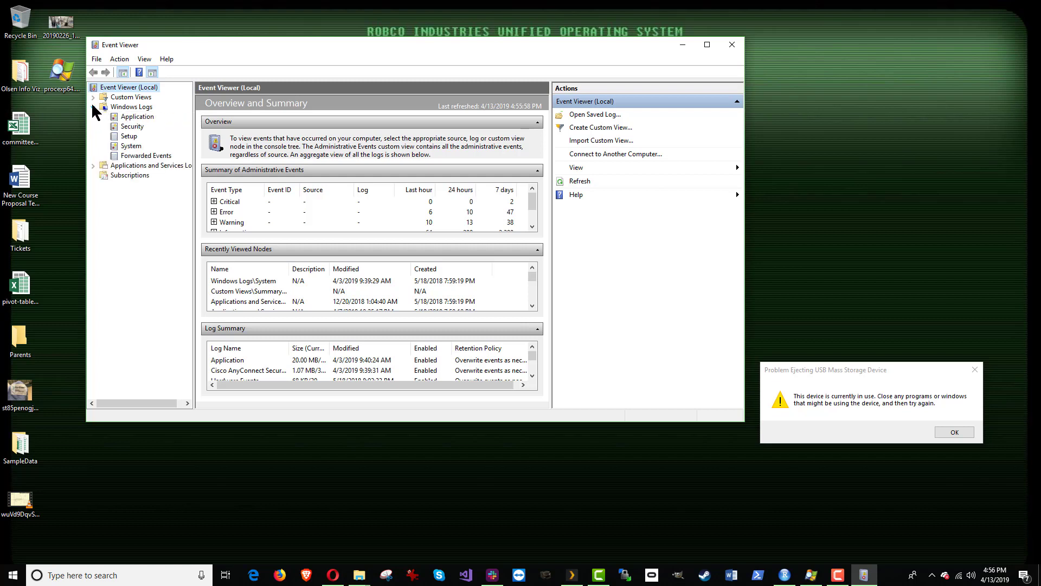
left_click(130, 146)
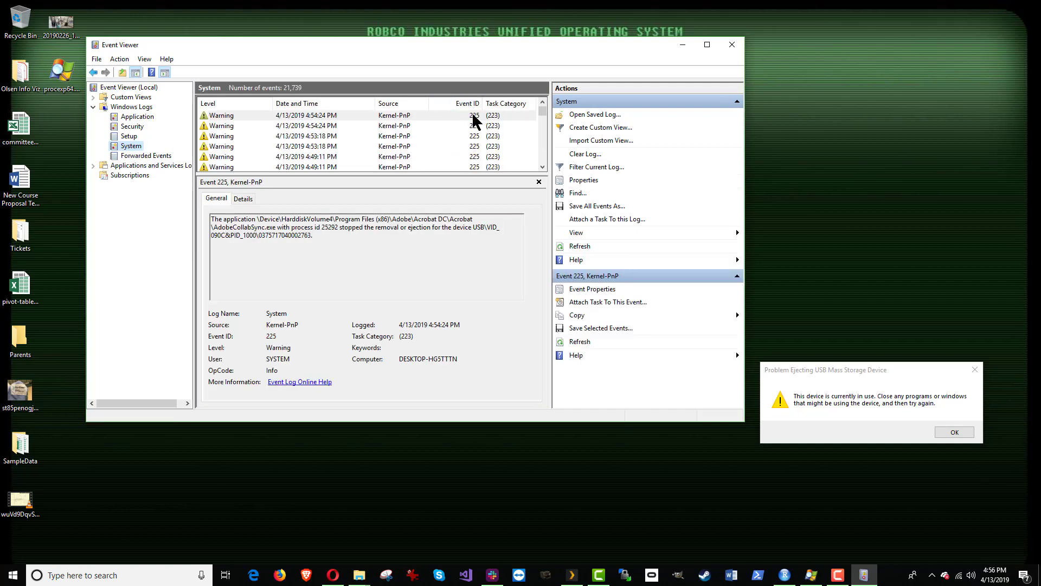
mouse_move(544, 113)
left_mouse_down()
mouse_move(542, 152)
mouse_move(537, 110)
left_mouse_up()
left_click_drag(764, 370, 756, 226)
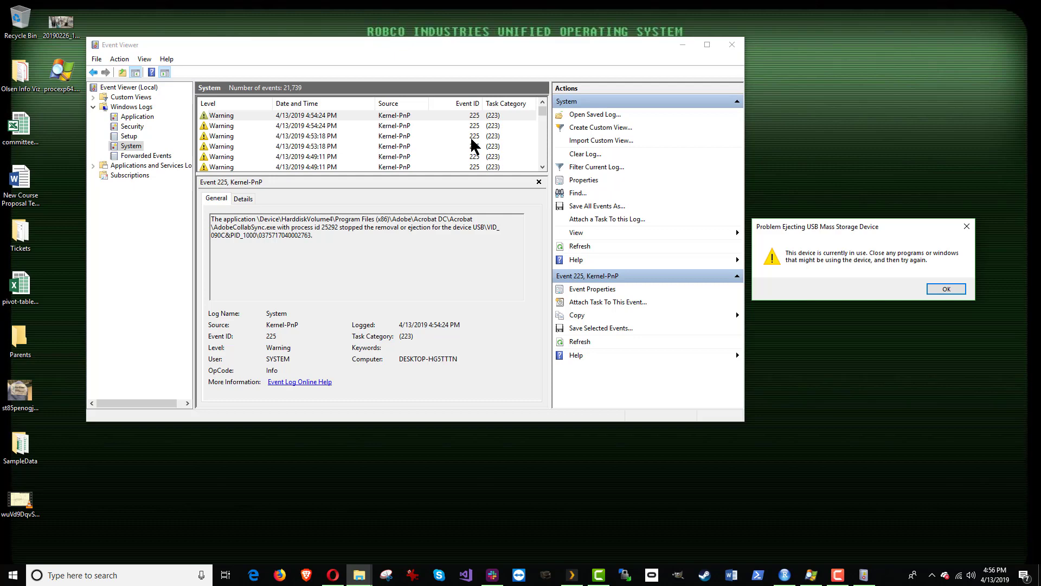
left_click(601, 169)
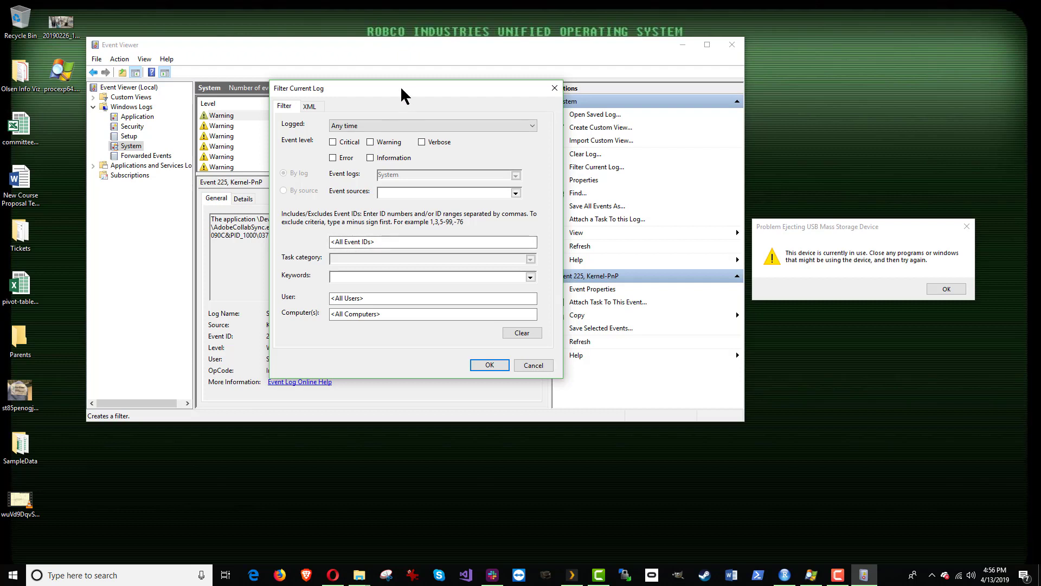
left_click(533, 365)
left_click(383, 116)
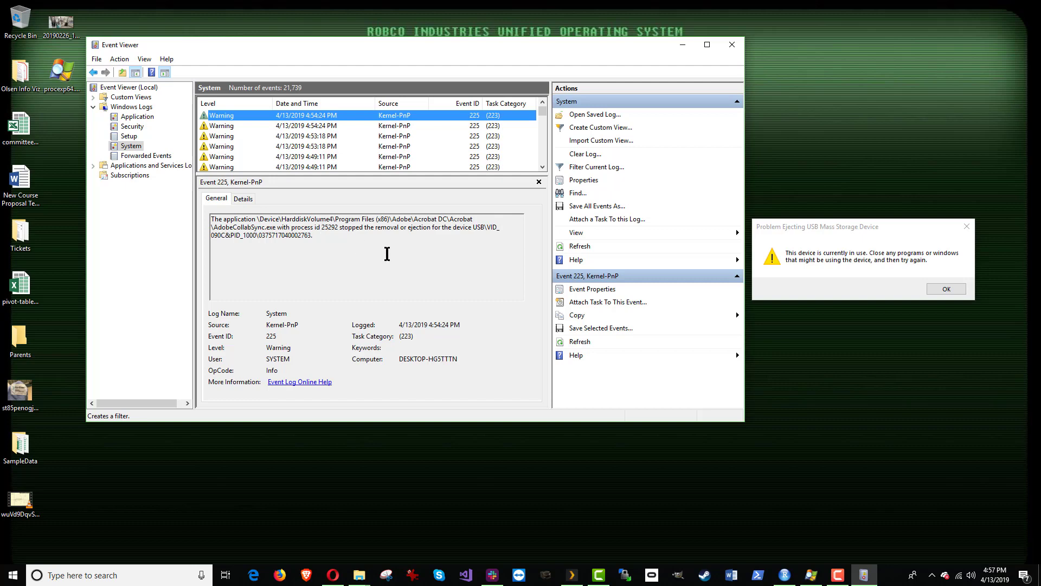
Open Task Manager with Ctrl+Shift+Esc beside Event Viewer, then select procexp64 on the desktop
key("ctrl+shift+Escape")
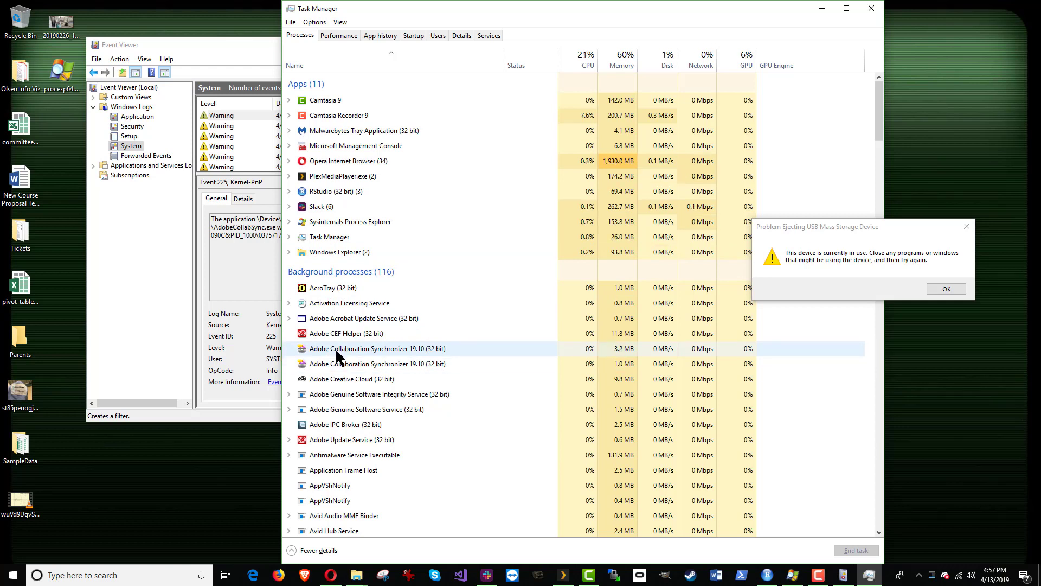
left_click(205, 50)
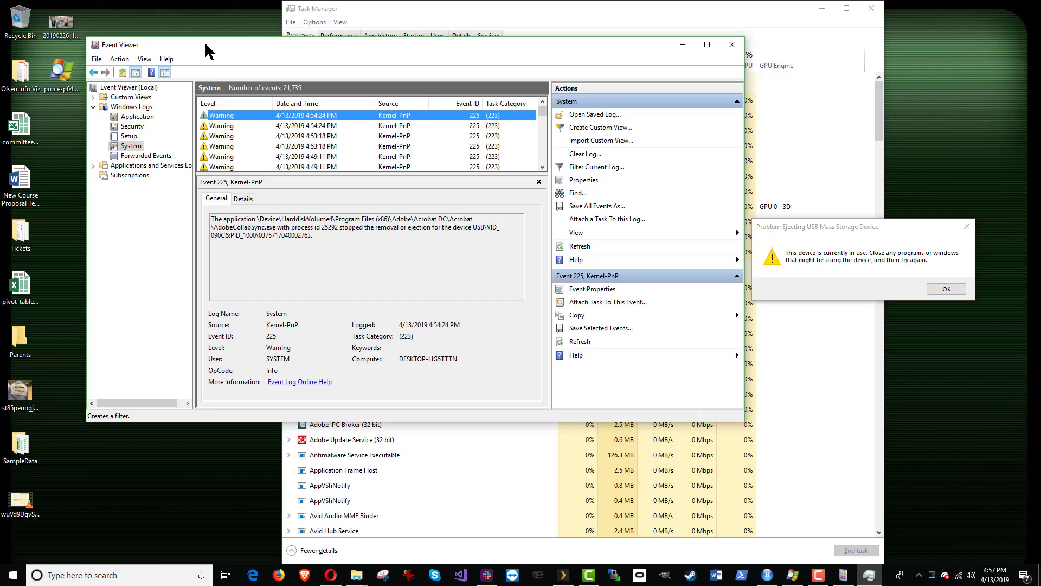
left_click(377, 10)
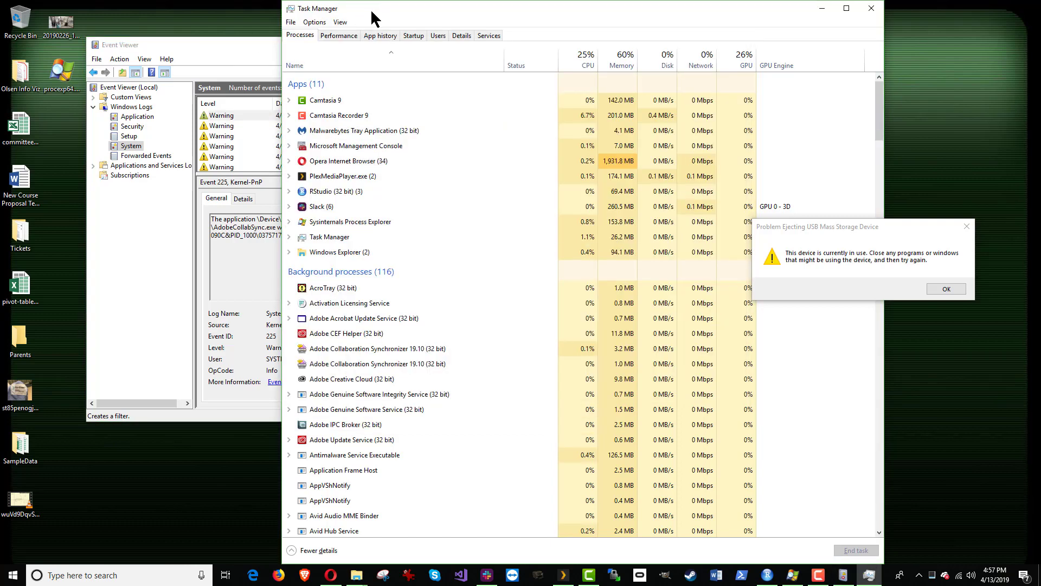
left_click(253, 42)
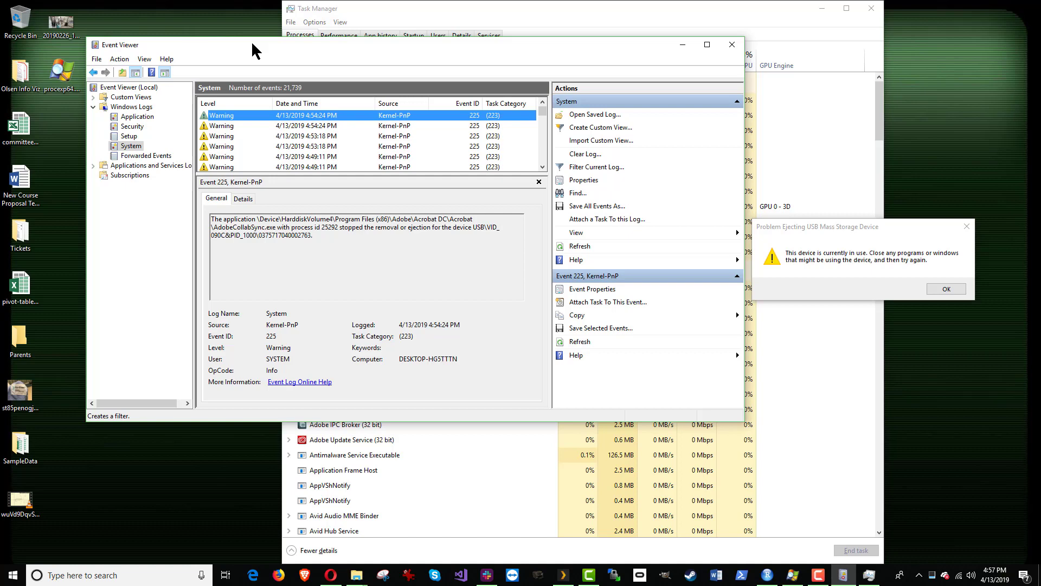
left_click(61, 67)
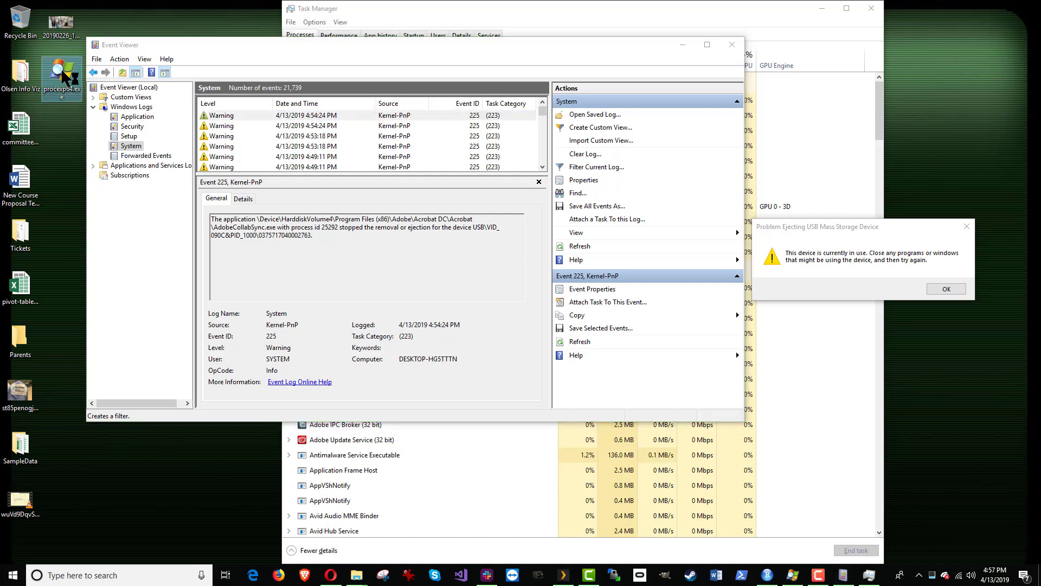
Launch Process Explorer and match process id 25292 from the event to AdobeCollabSync.exe
double_click(61, 67)
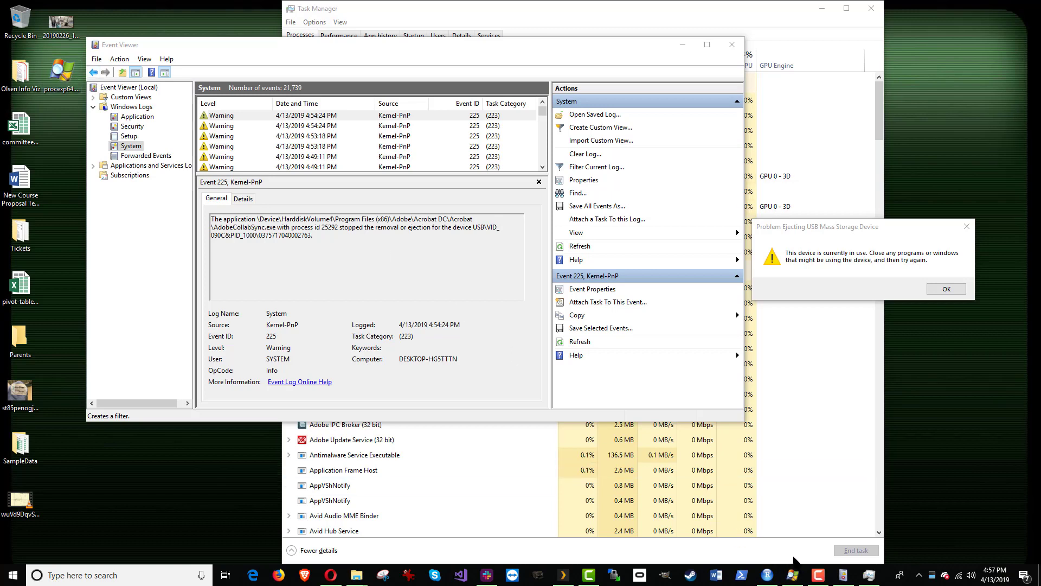
mouse_move(868, 578)
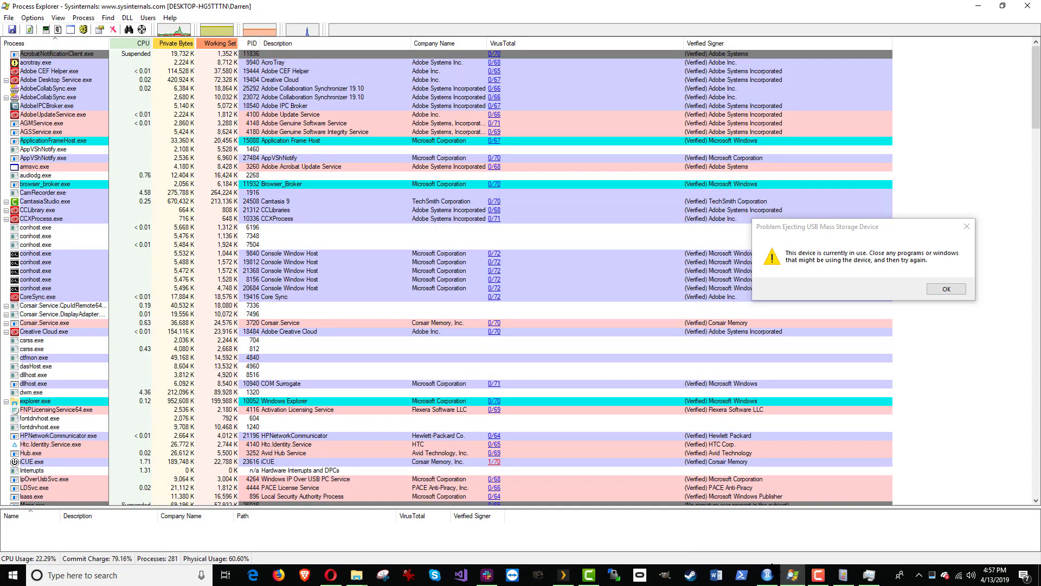
left_click(843, 575)
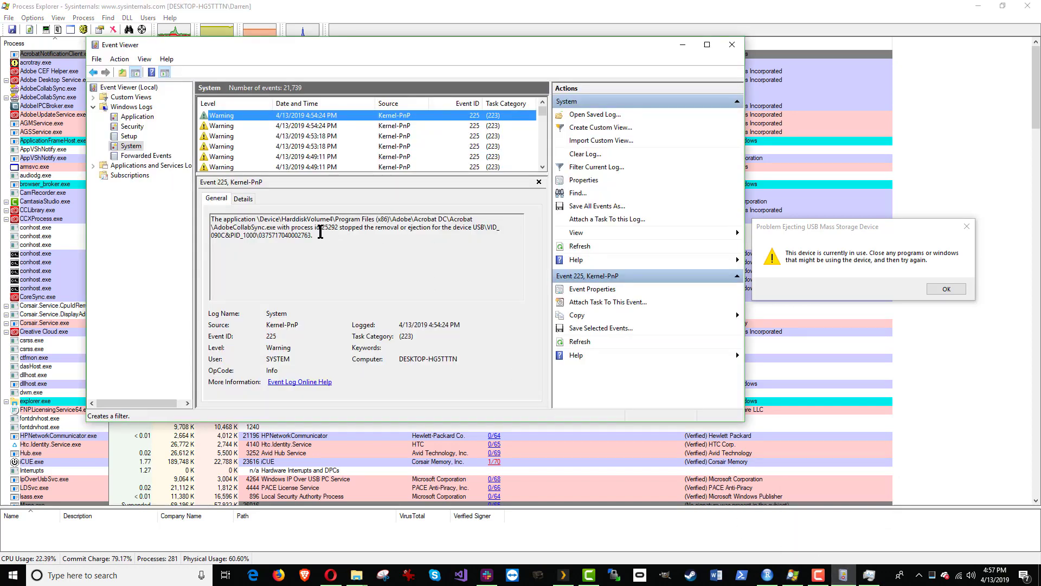
left_click_drag(292, 227, 338, 227)
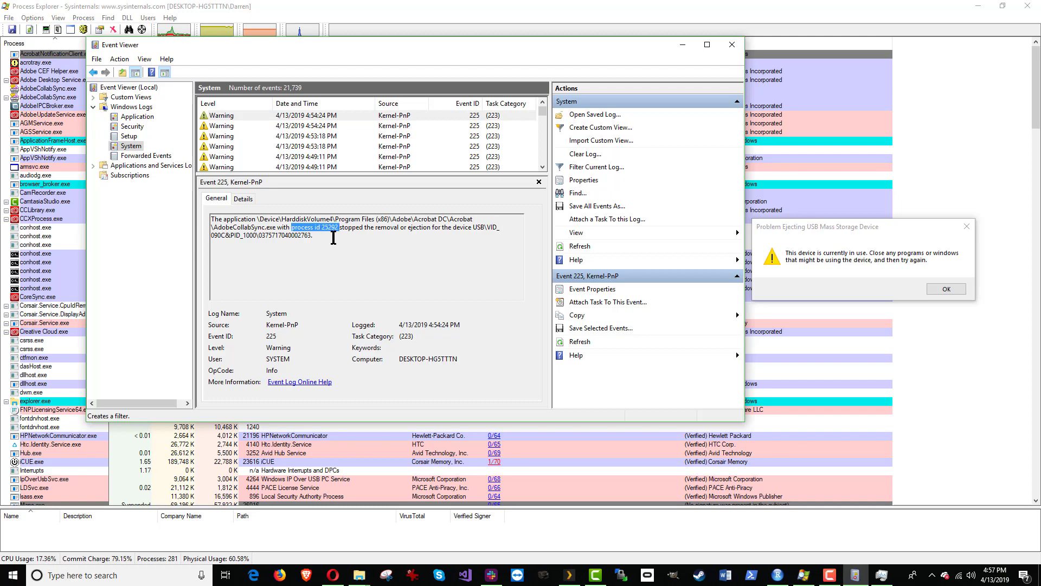
left_click(390, 10)
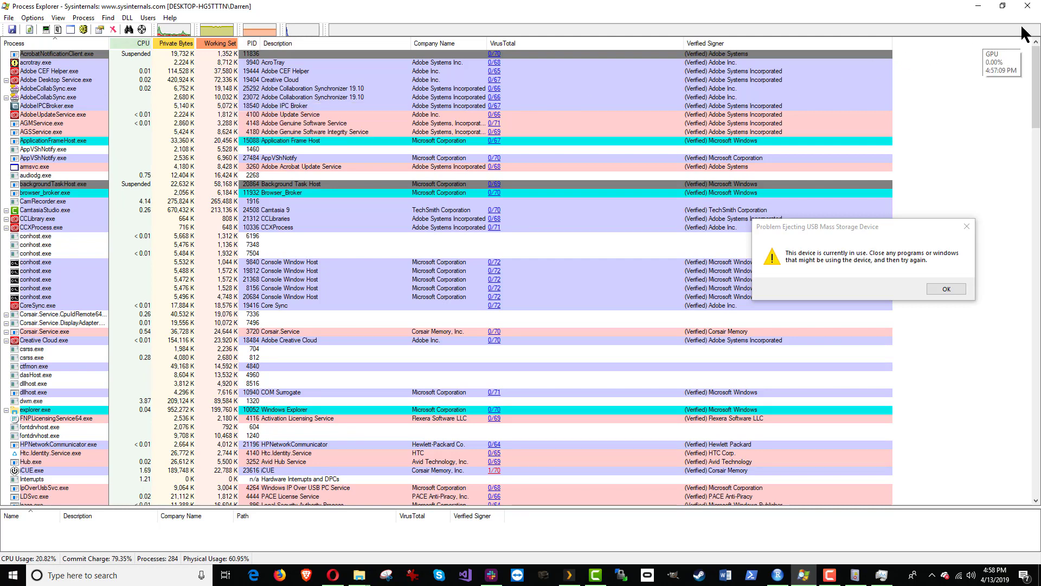
Close Process Explorer and Event Viewer, then end the Adobe Collaboration Synchronizer task in Task Manager
left_click(1028, 6)
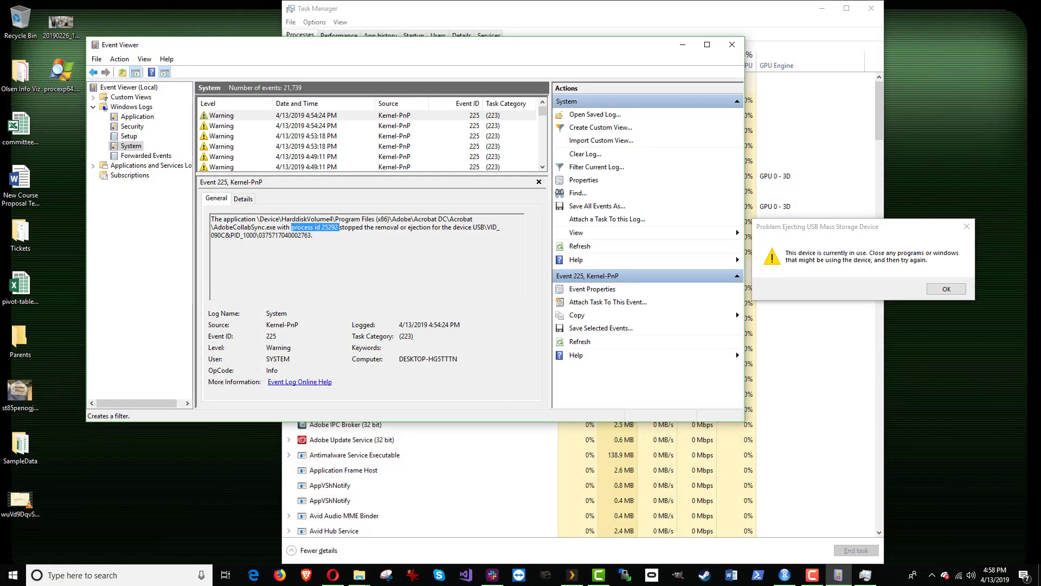
left_click(732, 44)
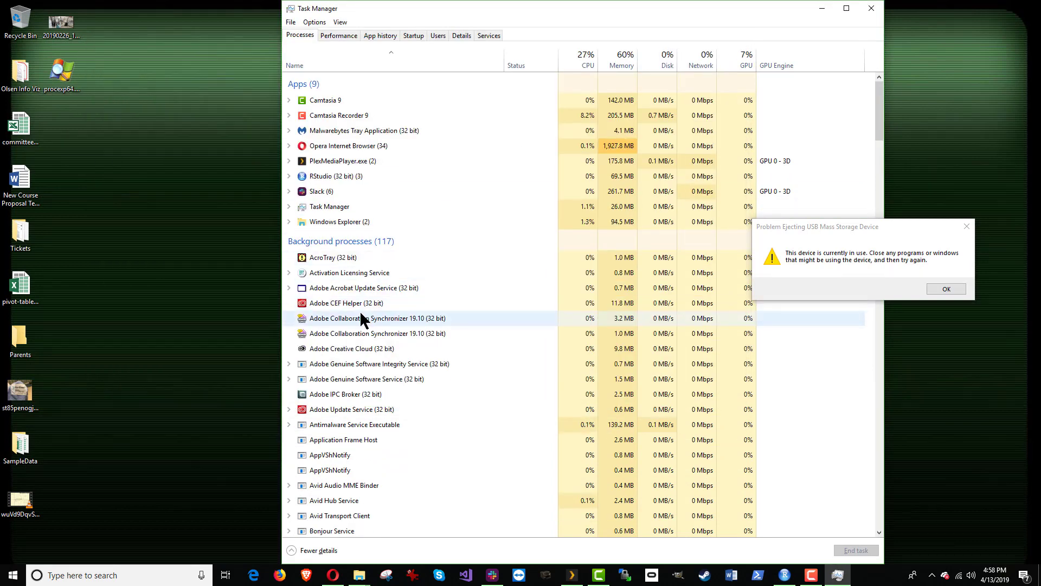
left_click(361, 316)
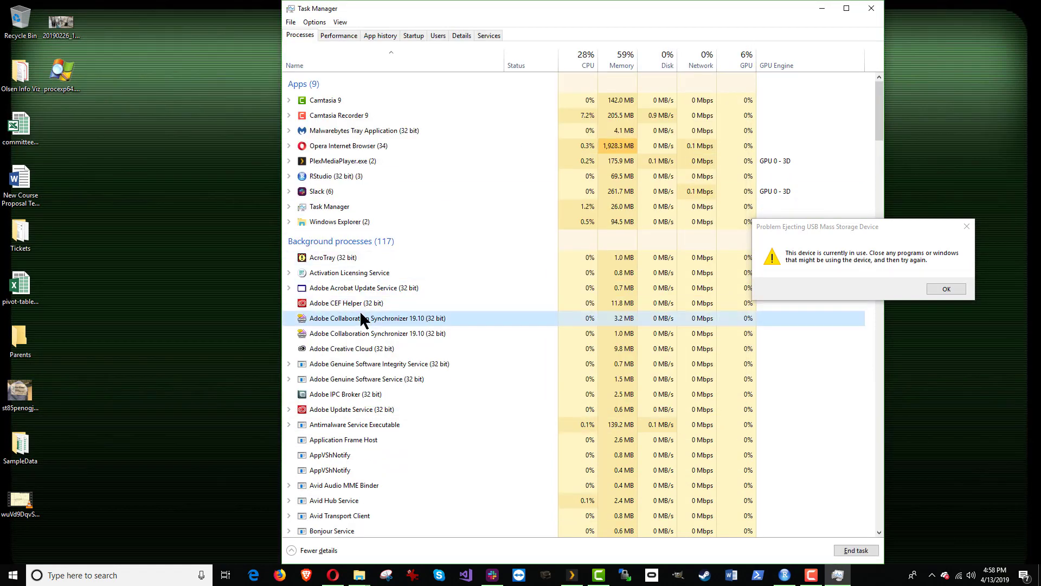
left_click(854, 550)
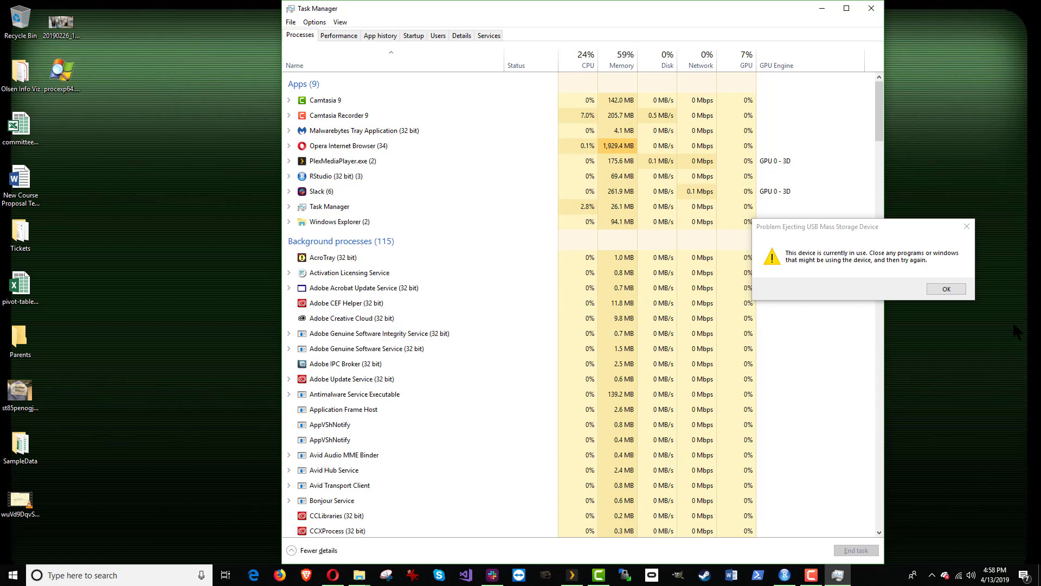
left_click(946, 288)
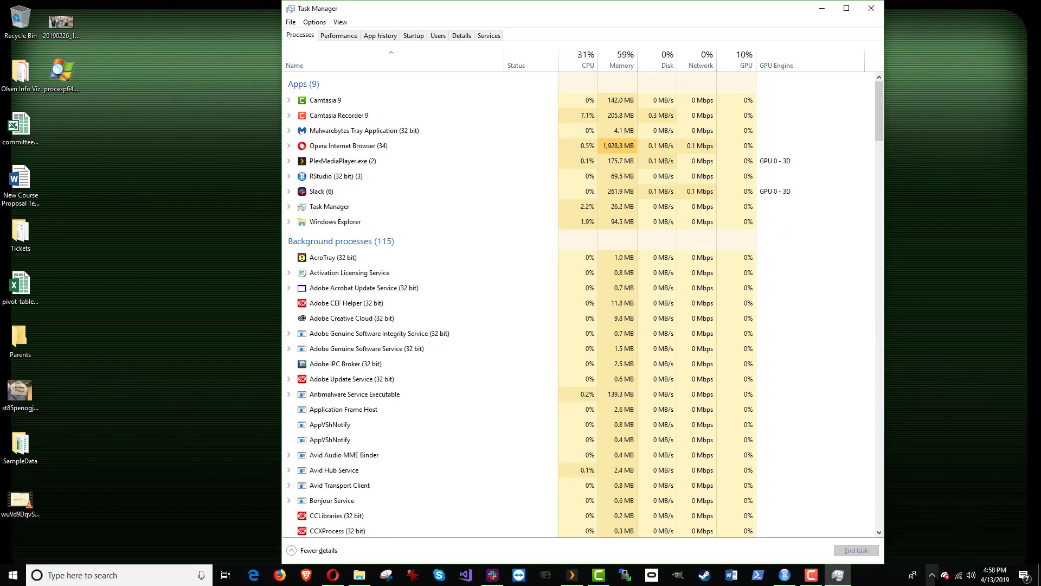
Eject the flash drive from the notification area and show the desktop
left_click(932, 575)
right_click(938, 446)
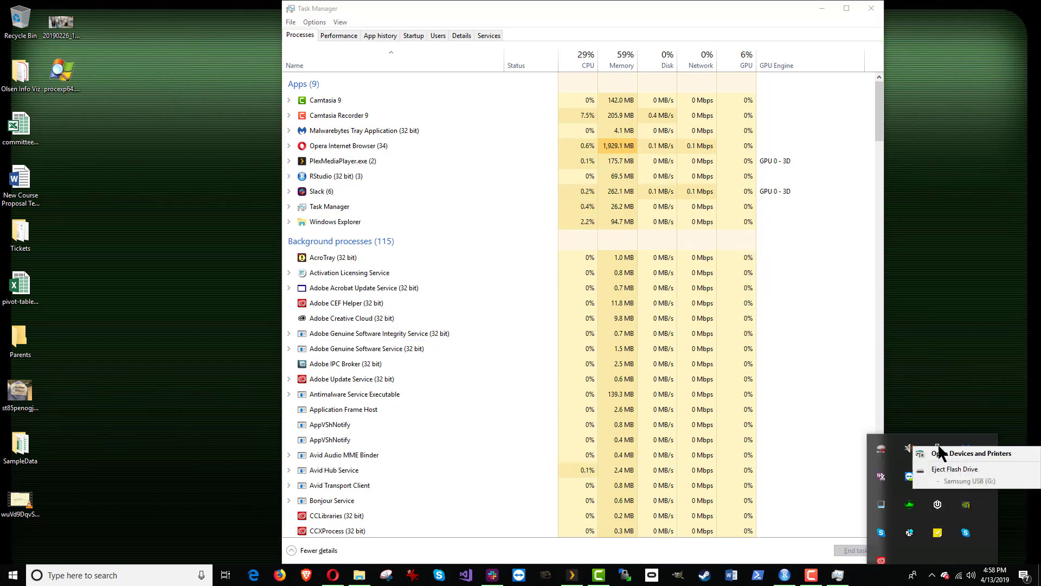
left_click(976, 470)
key("super+d")
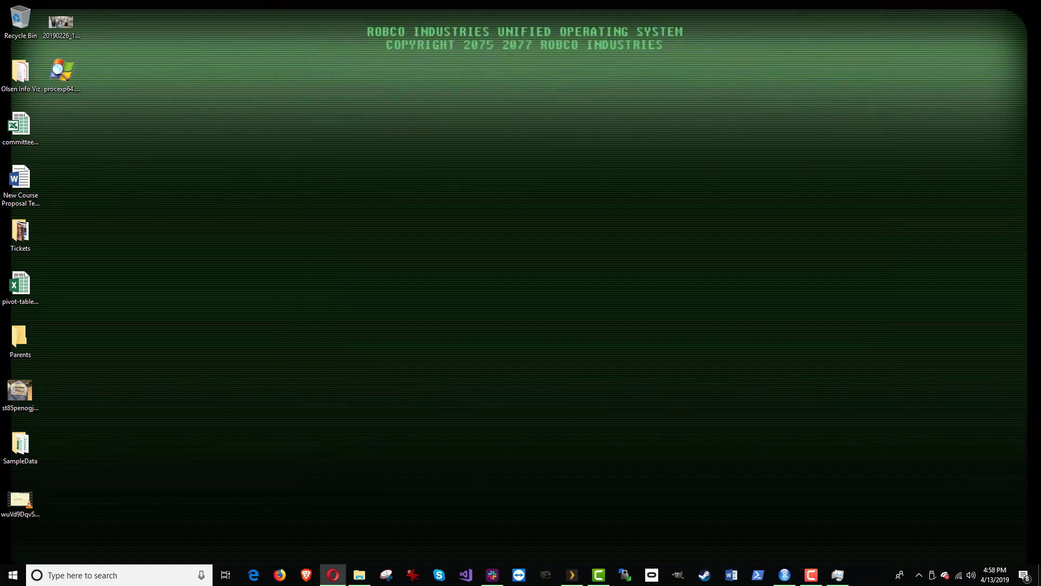